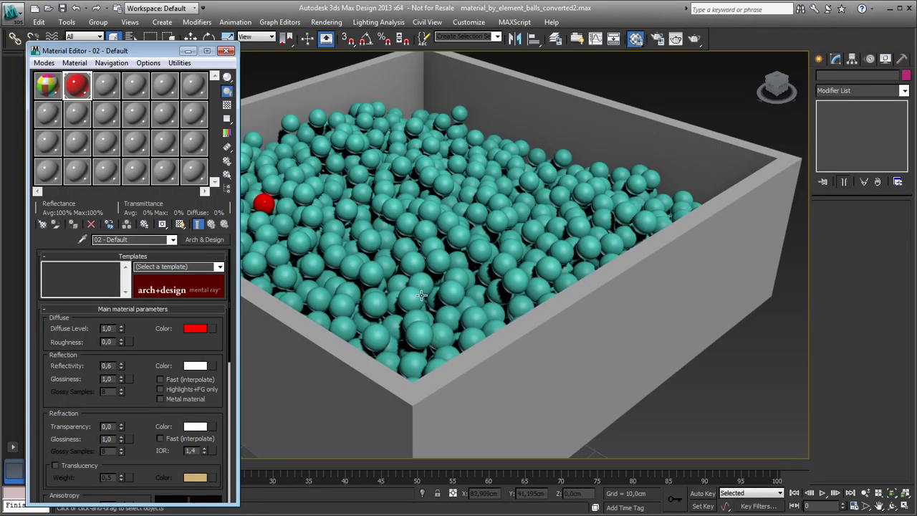
# Step: Assign the red material to one ball near the middle of the pile and another lower down
pyautogui.click(402, 234)
pyautogui.click(402, 233)
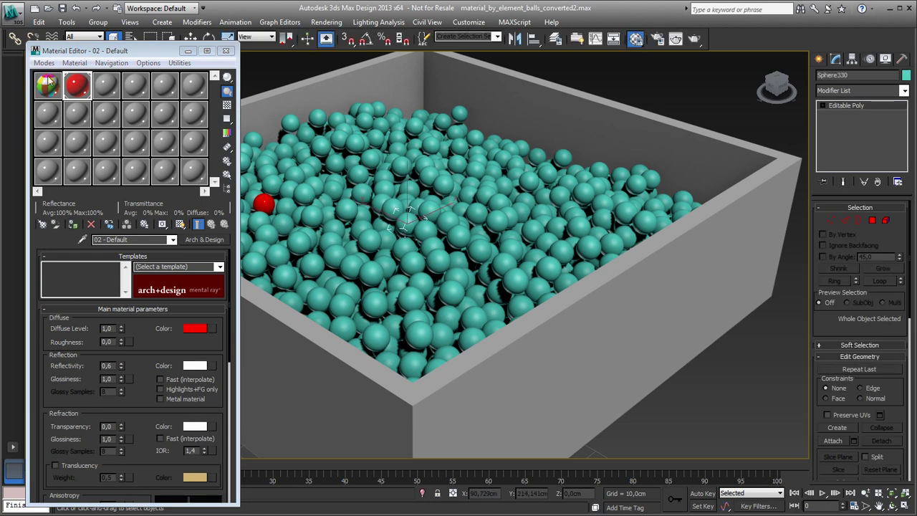
pyautogui.click(80, 223)
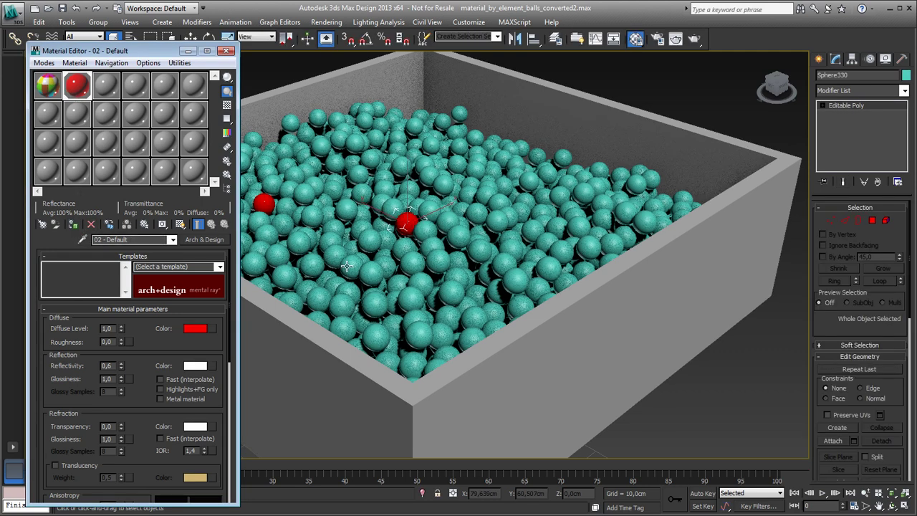
pyautogui.click(405, 286)
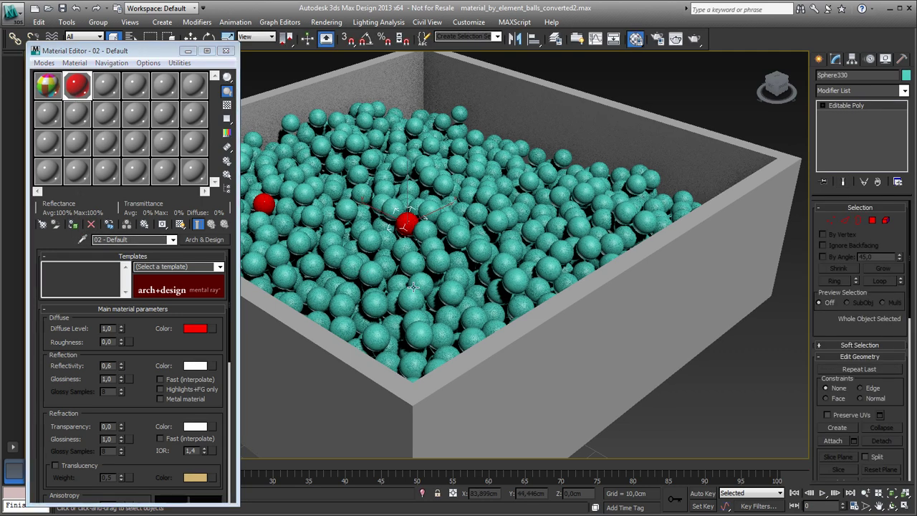
pyautogui.click(73, 224)
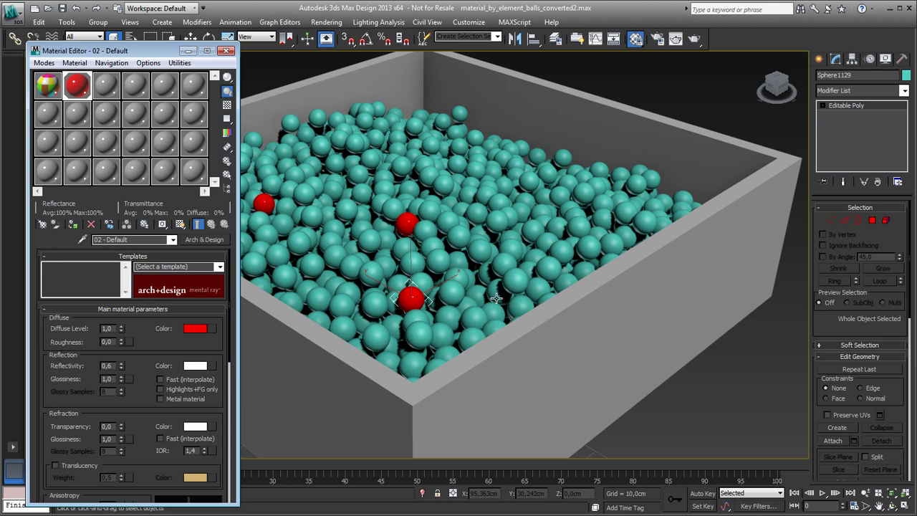
# Step: Close the Material Editor and select every sphere by name using the filter 'sp'
pyautogui.click(188, 51)
pyautogui.click(131, 38)
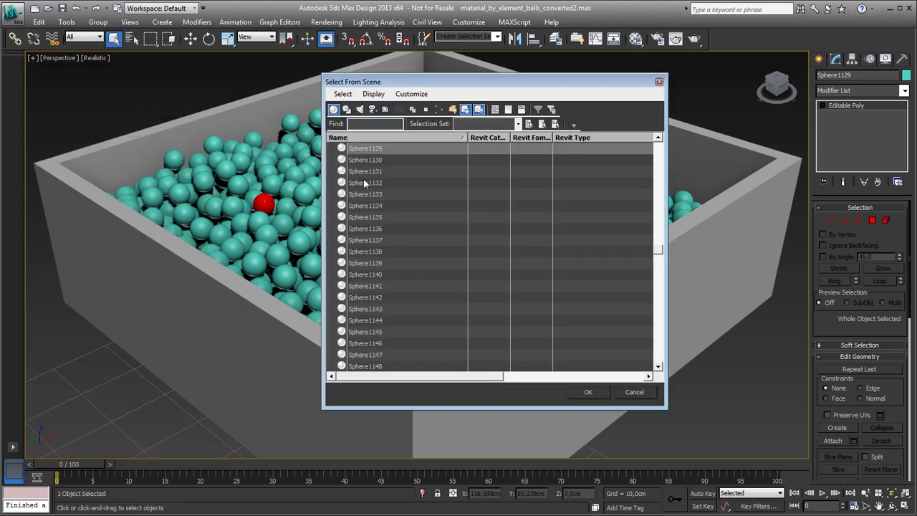
pyautogui.write('sp')
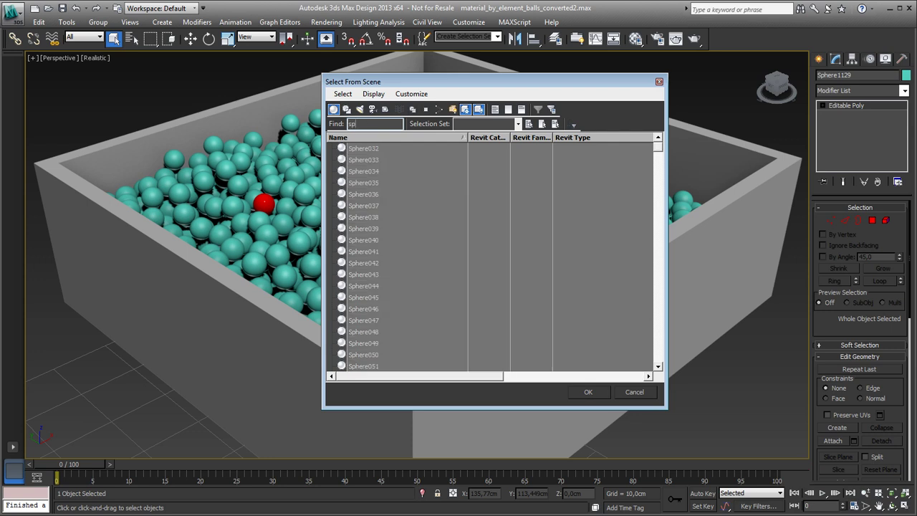
pyautogui.click(588, 392)
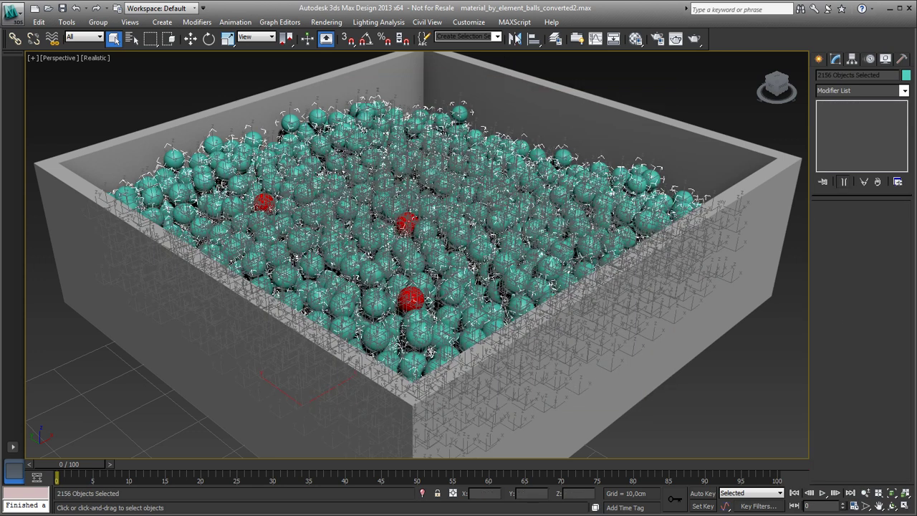
# Step: Run the MassAttach.ms script to attach the selected spheres into one object named Balls
pyautogui.click(514, 22)
pyautogui.click(530, 48)
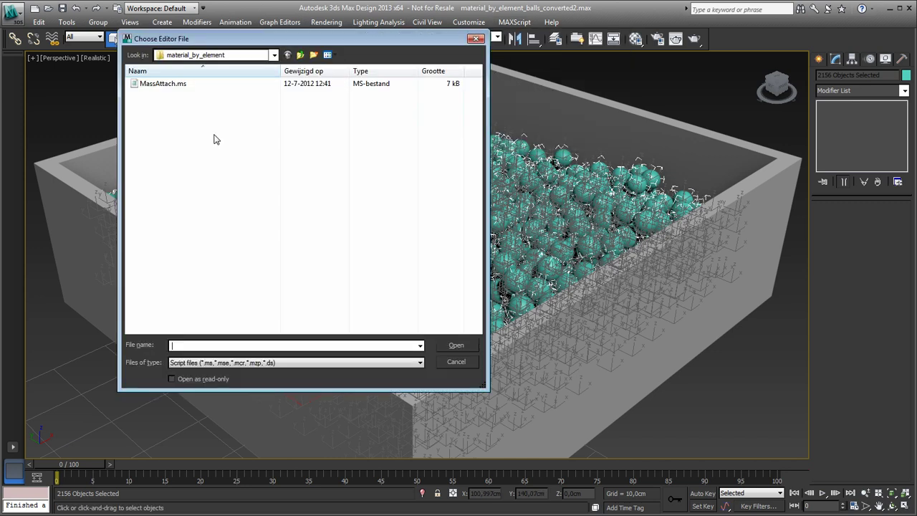
pyautogui.click(164, 84)
pyautogui.click(454, 345)
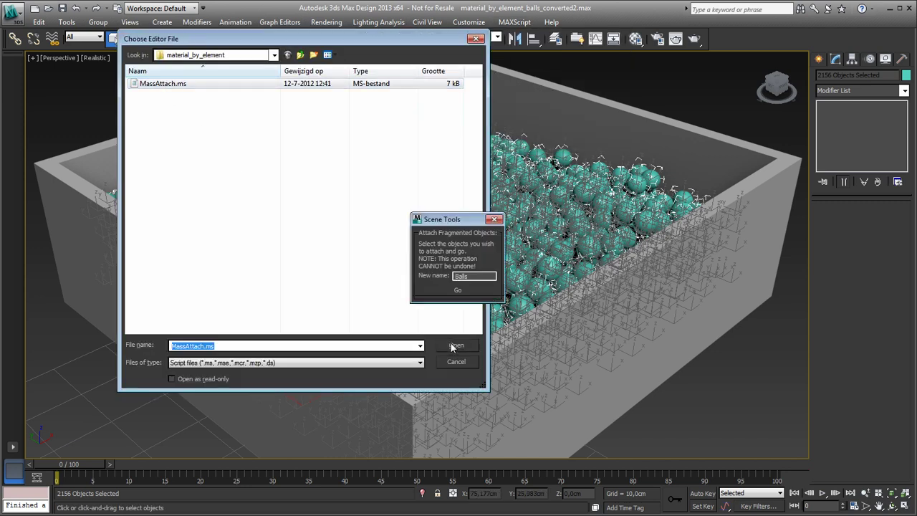
pyautogui.click(458, 291)
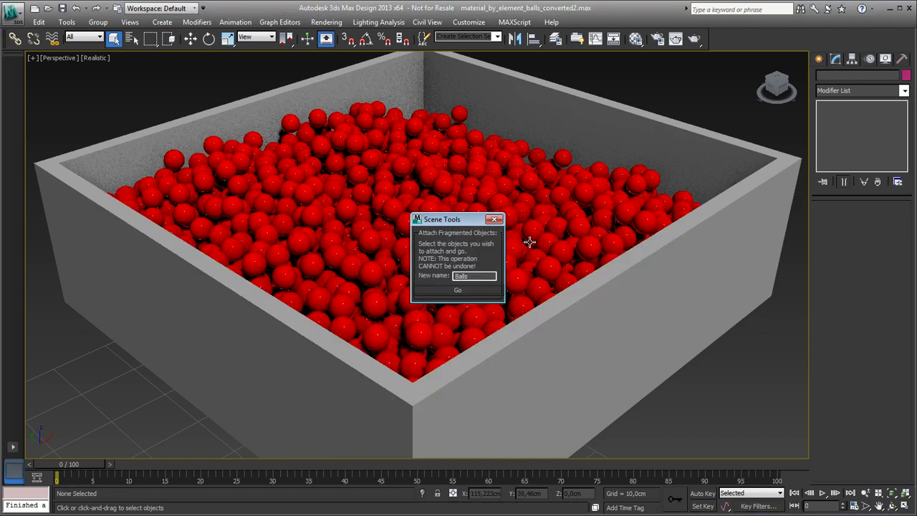
# Step: Select the merged Balls object, open the Material Editor, and add MaterialByElement from the Modifier List
pyautogui.click(495, 219)
pyautogui.click(410, 253)
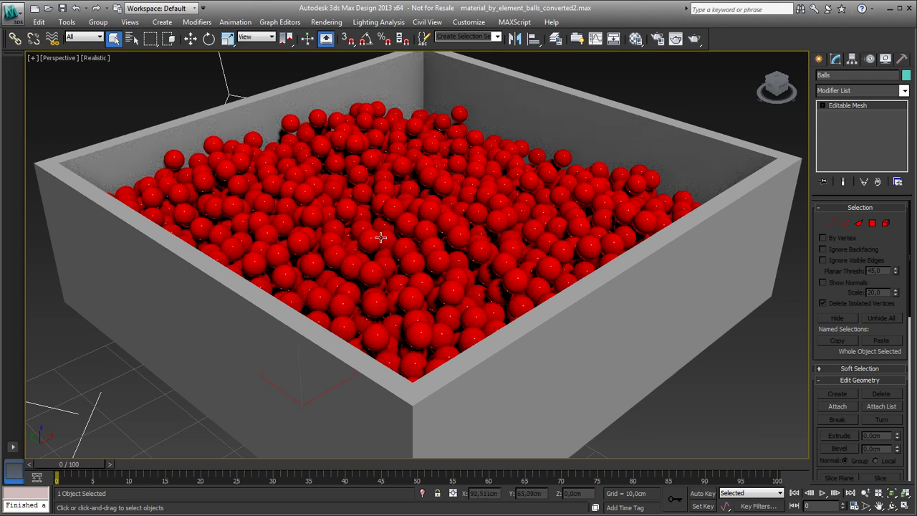
pyautogui.click(635, 39)
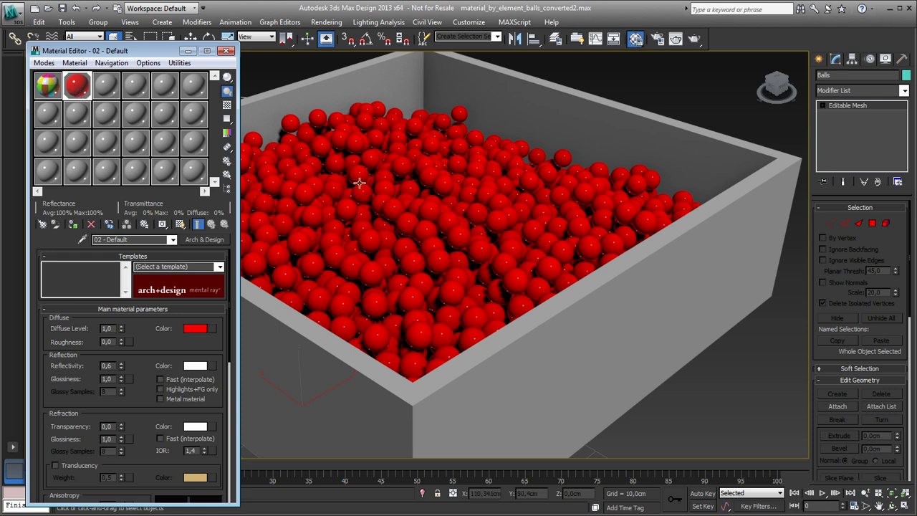
pyautogui.click(904, 90)
pyautogui.scroll(-5, 853, 341)
pyautogui.scroll(-2, 867, 267)
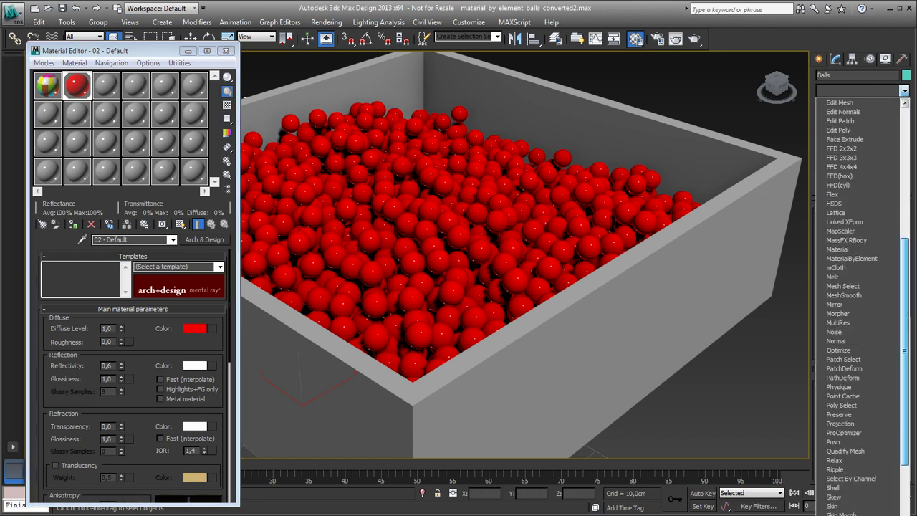
pyautogui.click(876, 260)
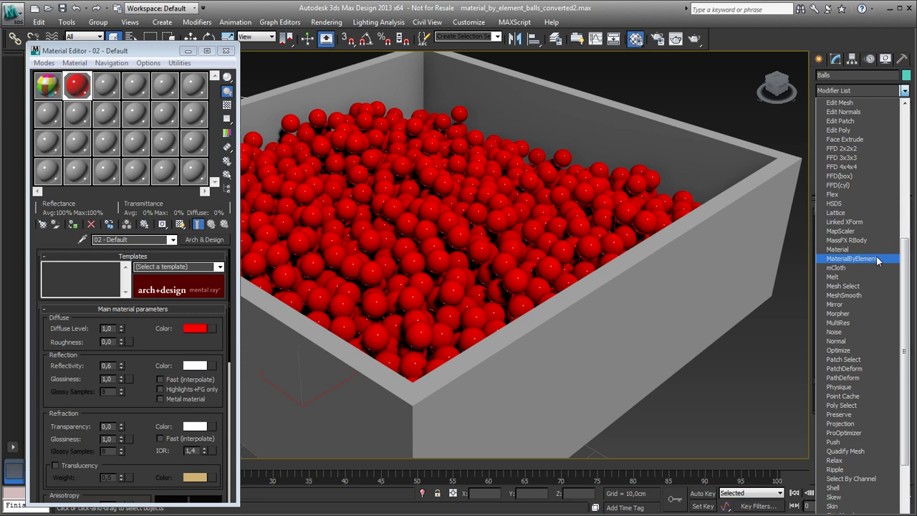
pyautogui.click(876, 259)
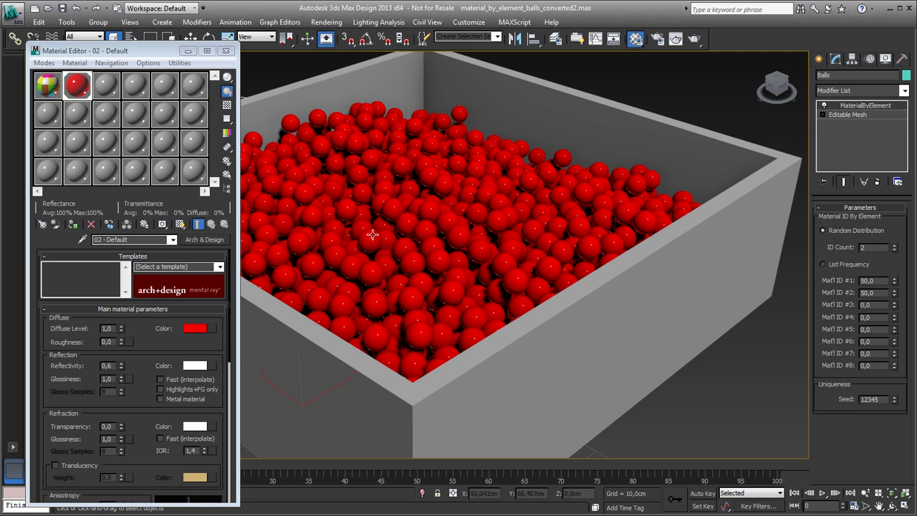
# Step: Assign the Balls Multi/Sub-Object material to the merged object and set MaterialByElement ID Count to 5
pyautogui.click(45, 86)
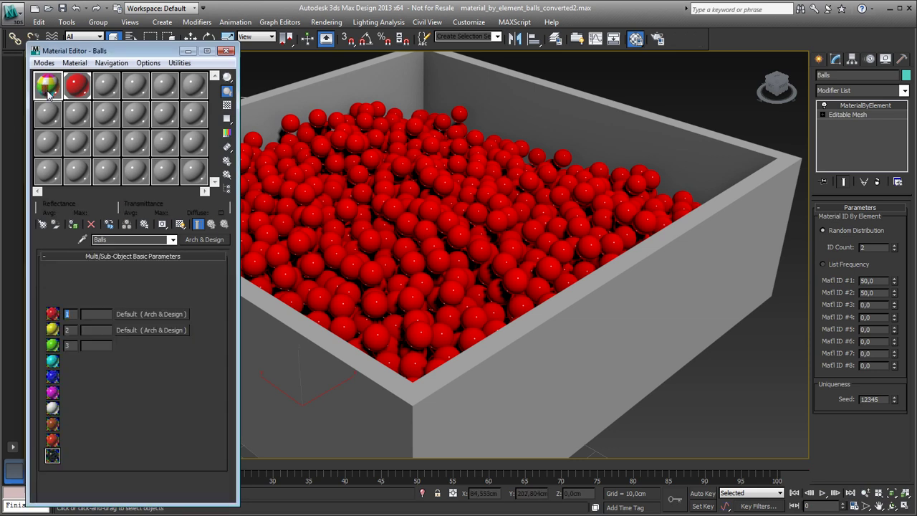
pyautogui.click(75, 226)
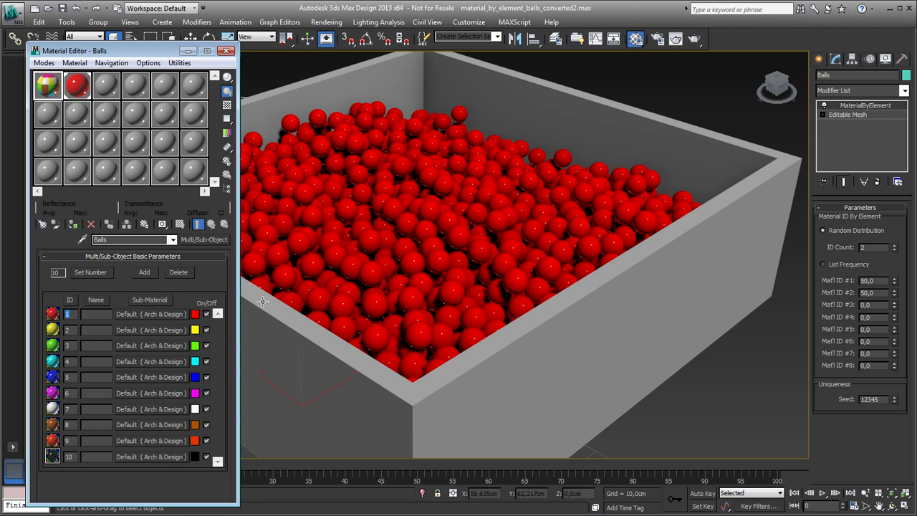
pyautogui.click(75, 227)
pyautogui.doubleClick(878, 248)
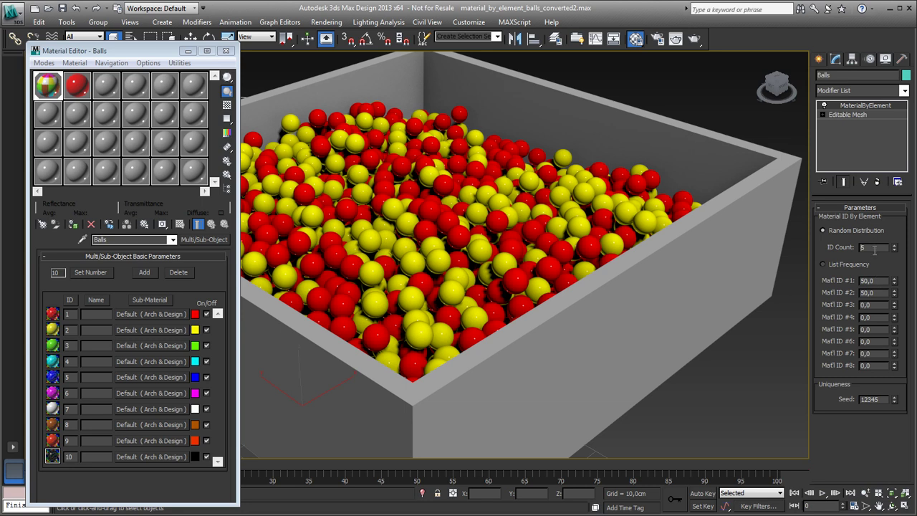
pyautogui.press('Return')
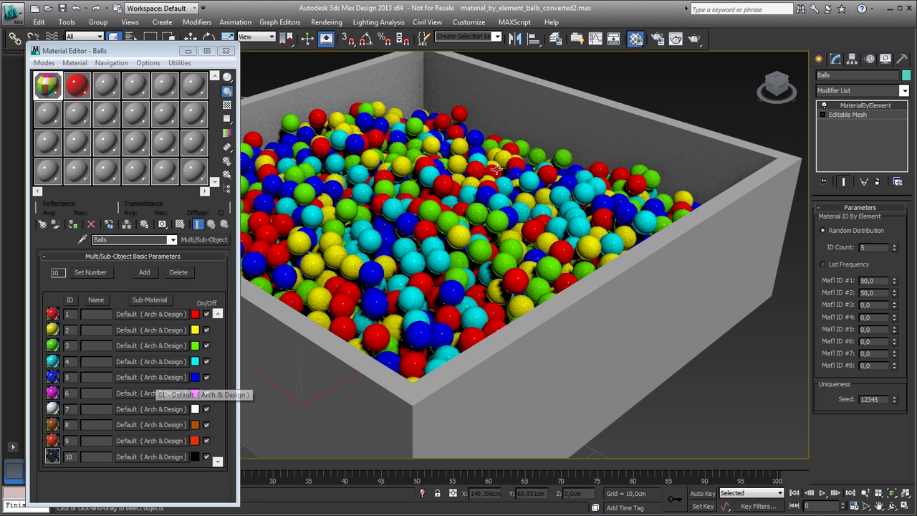
# Step: Enter 3000 as the MaterialByElement Seed value
pyautogui.doubleClick(876, 400)
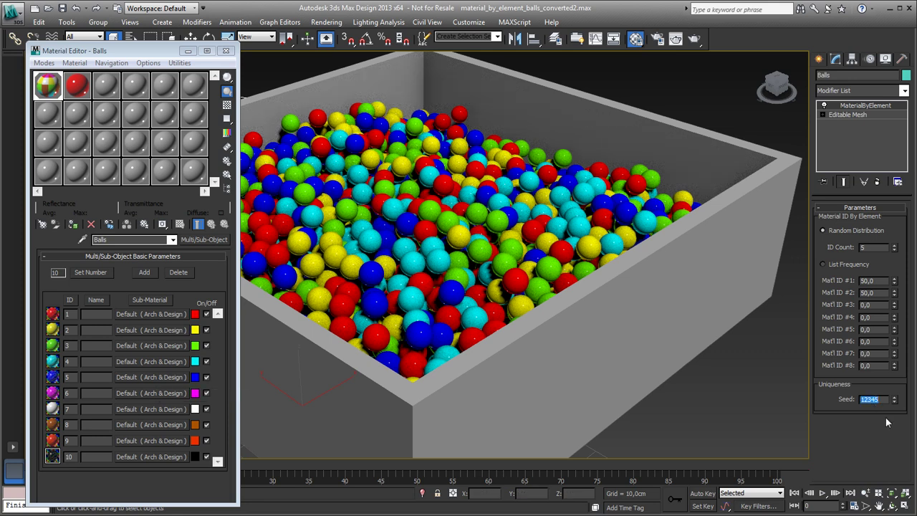
pyautogui.write('3000')
pyautogui.press('Return')
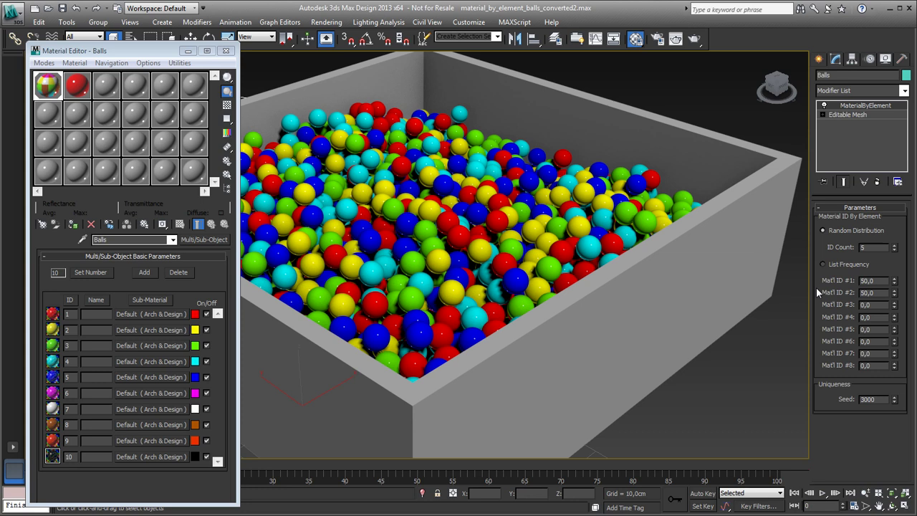
# Step: Switch MaterialByElement to List Frequency and set Mat'l ID #2 and #3 to 25 each
pyautogui.click(836, 265)
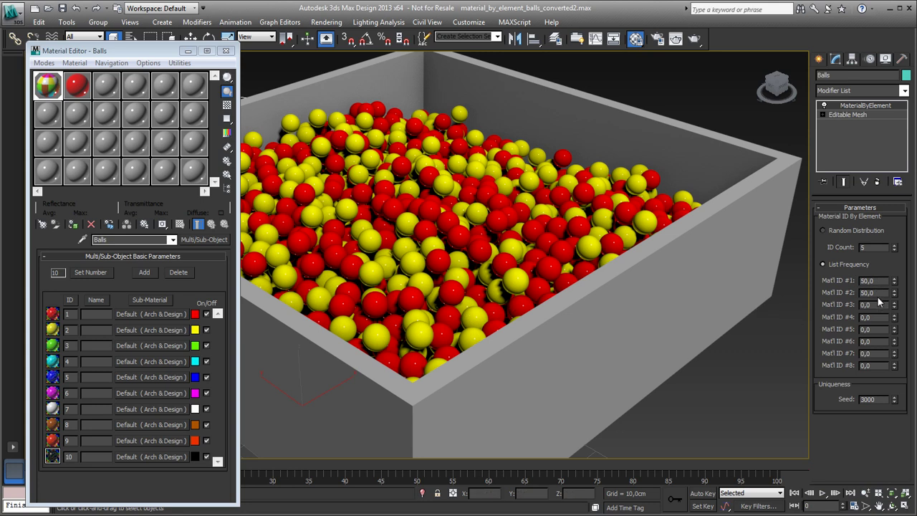
pyautogui.doubleClick(878, 293)
pyautogui.write('25')
pyautogui.press('Tab')
pyautogui.write('25')
pyautogui.press('Tab')
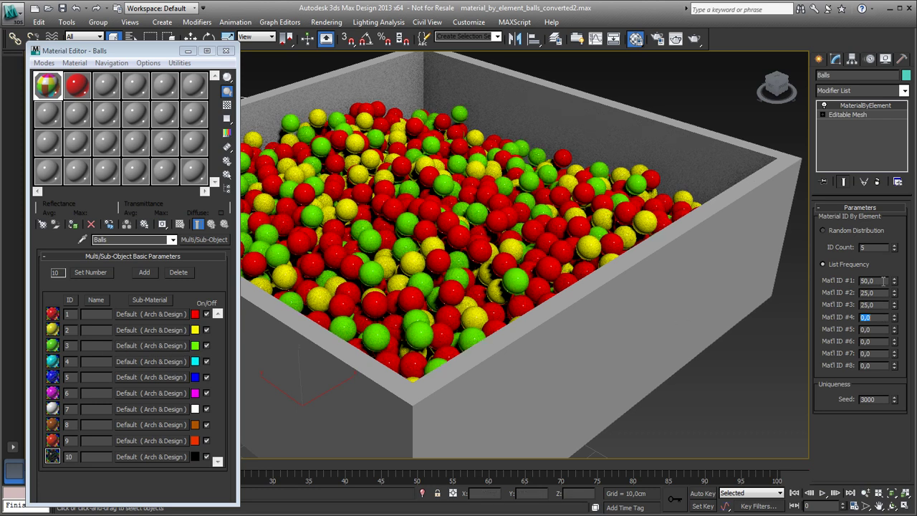
# Step: Enter 100 as the frequency for Mat'l ID #1
pyautogui.doubleClick(883, 281)
pyautogui.write('1')
pyautogui.press('Tab')
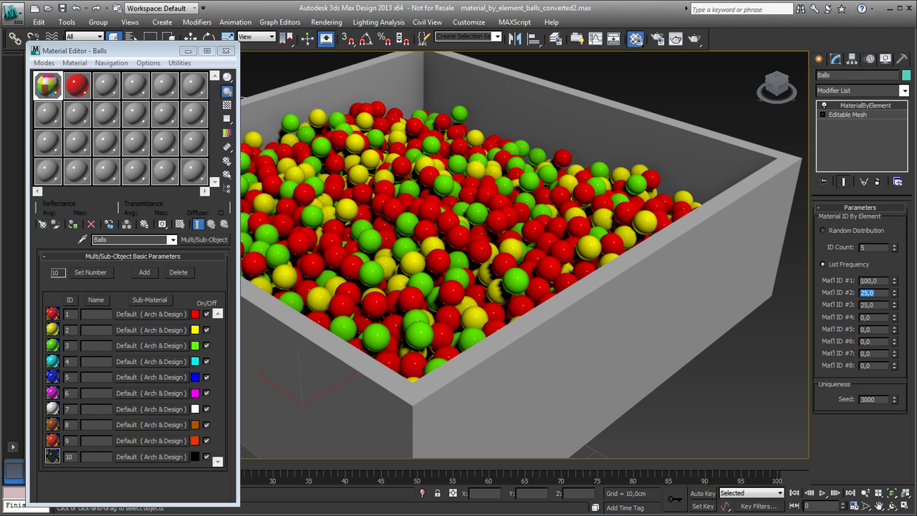